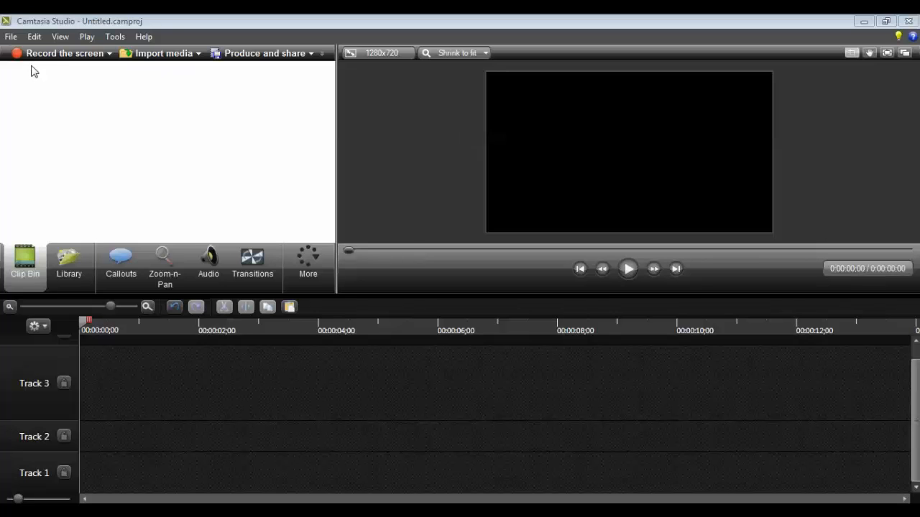
Step: Open Voice Narration and run the audio setup wizard with Microphone as source and the Headset Microphone (Plantronics) device
left_click(305, 274)
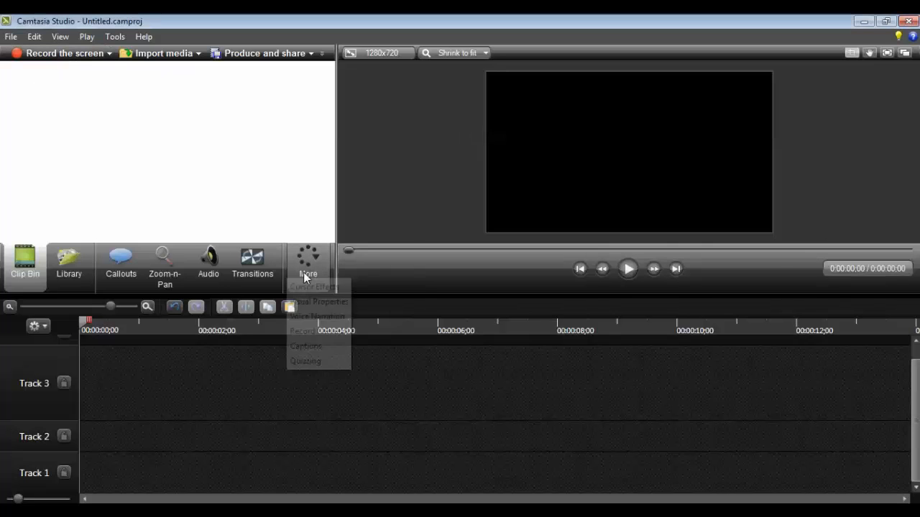
left_click(312, 317)
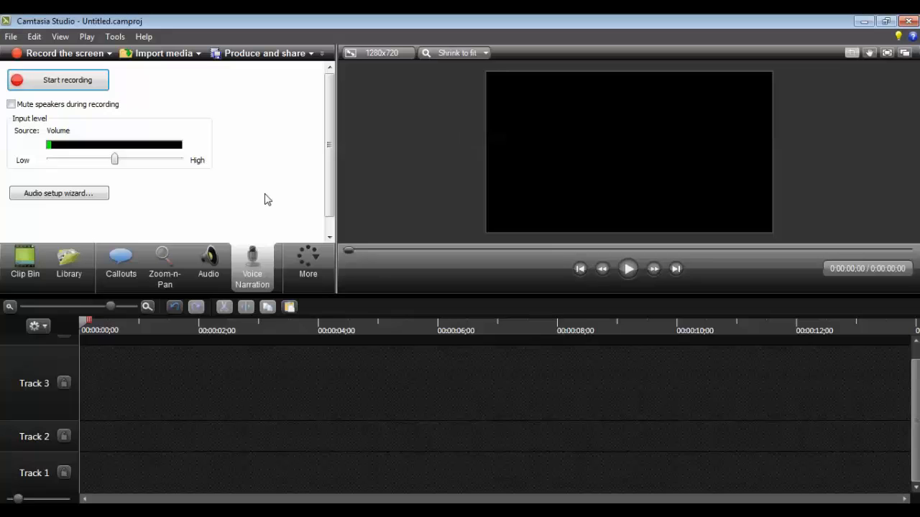
left_click(75, 194)
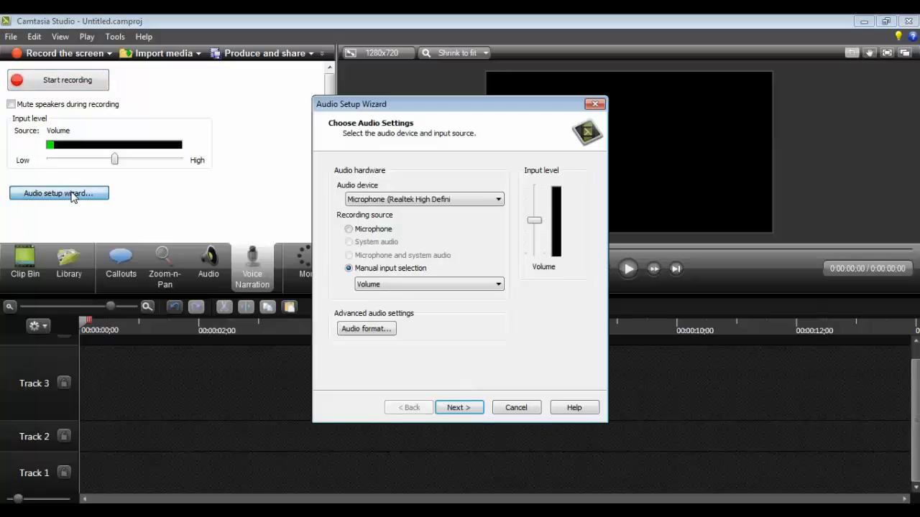
left_click(379, 230)
left_click(413, 200)
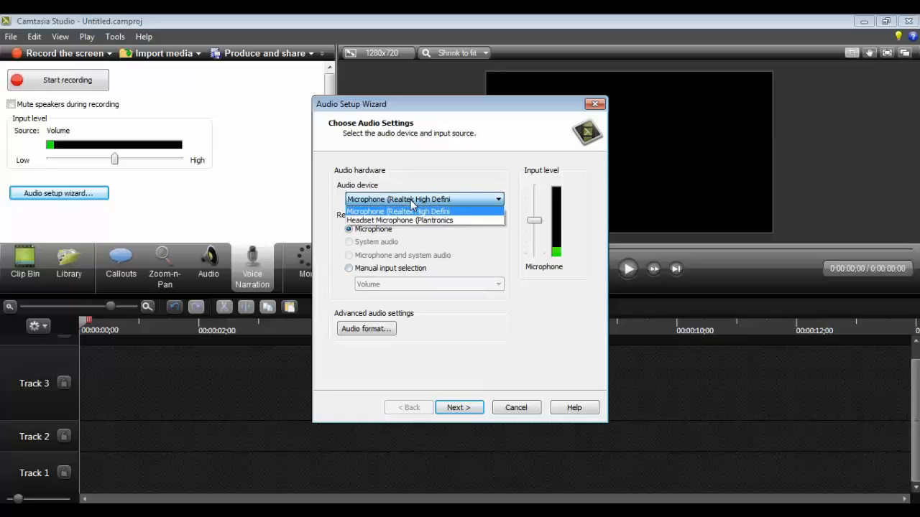
left_click(414, 221)
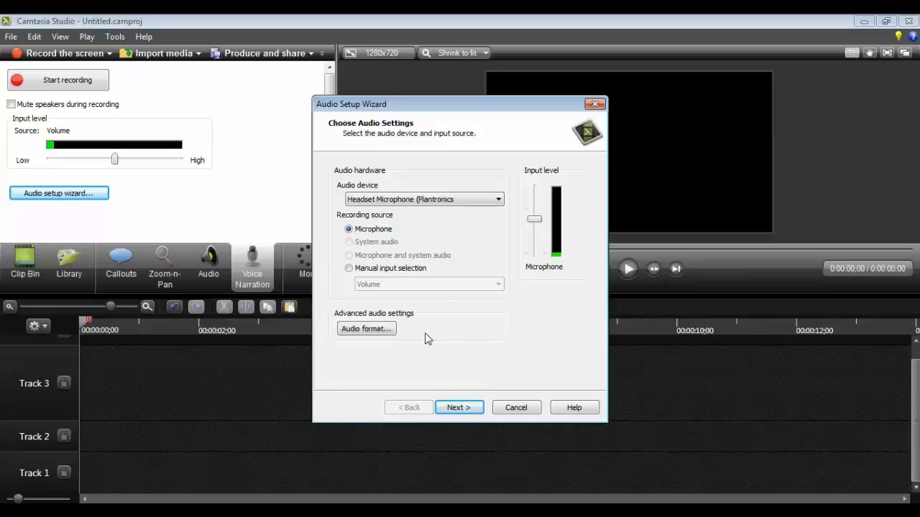
left_click(462, 409)
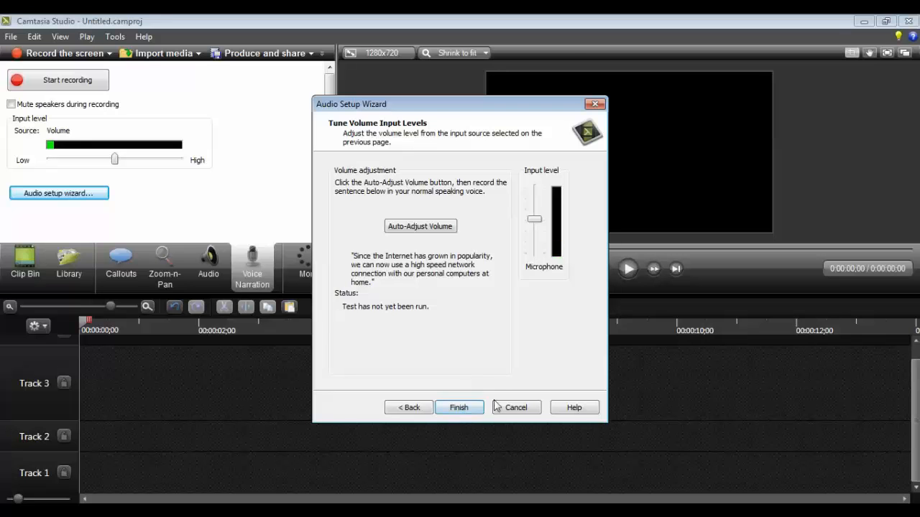
left_click(460, 407)
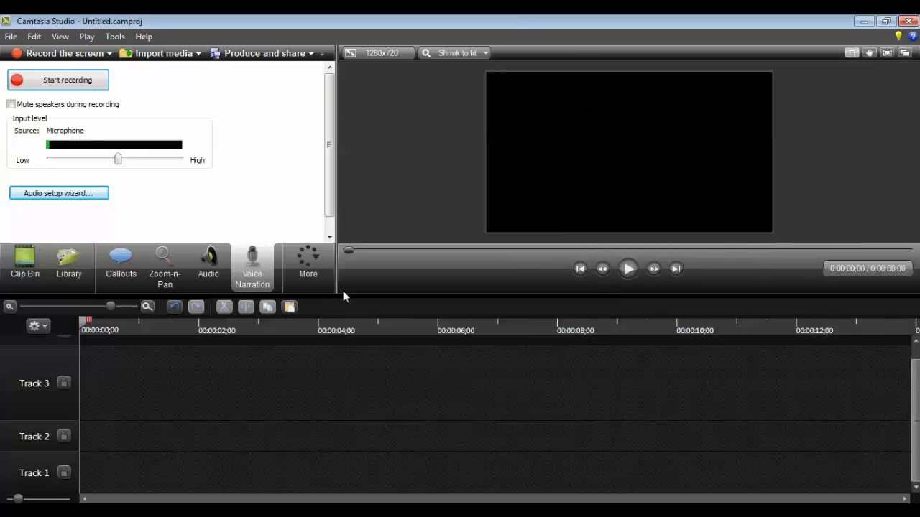
Step: Record a voice narration, stop it, and save it to the Desktop as samplewav
left_click(74, 81)
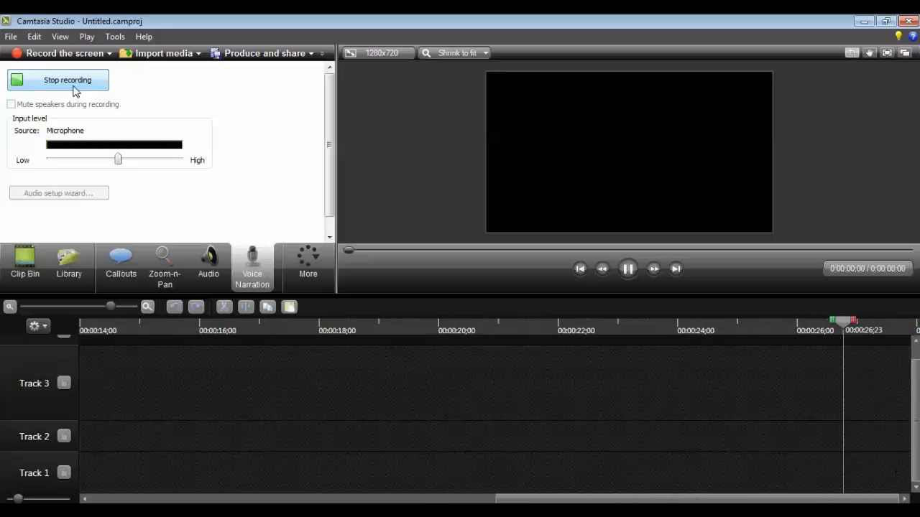
left_click(78, 87)
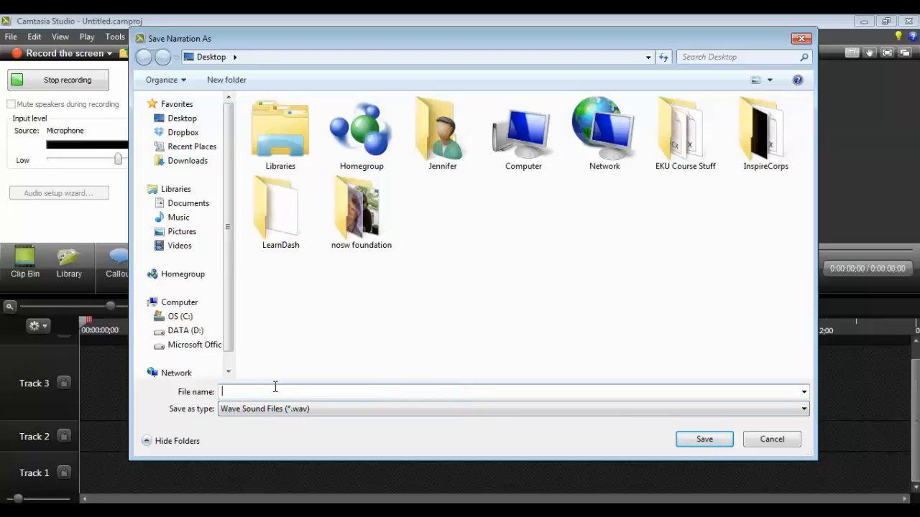
type("samplewav")
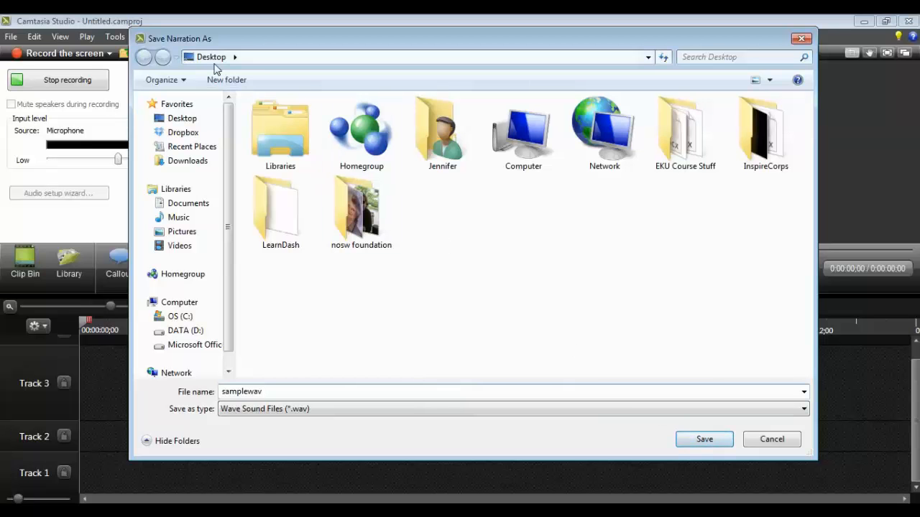
left_click(694, 439)
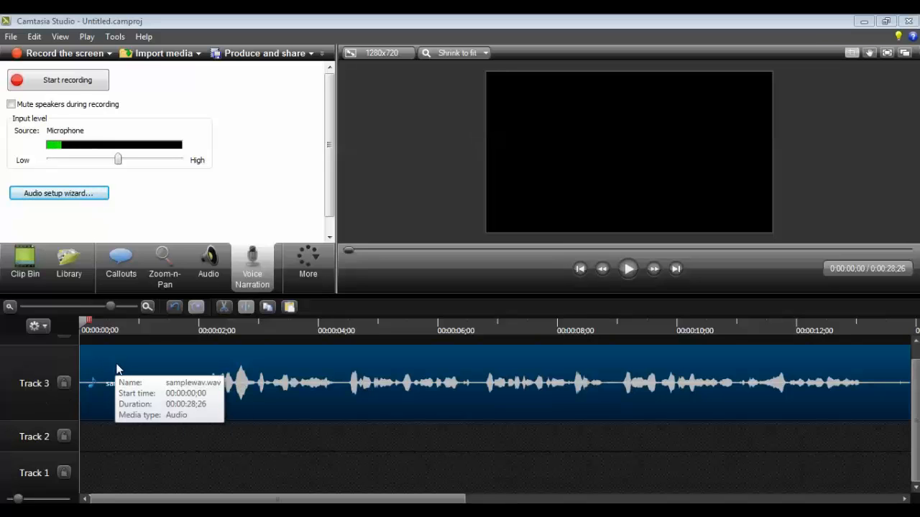
Step: Move the narration clip from Track 3 down to Track 1 and play back its opening
left_click_drag(117, 368, 113, 486)
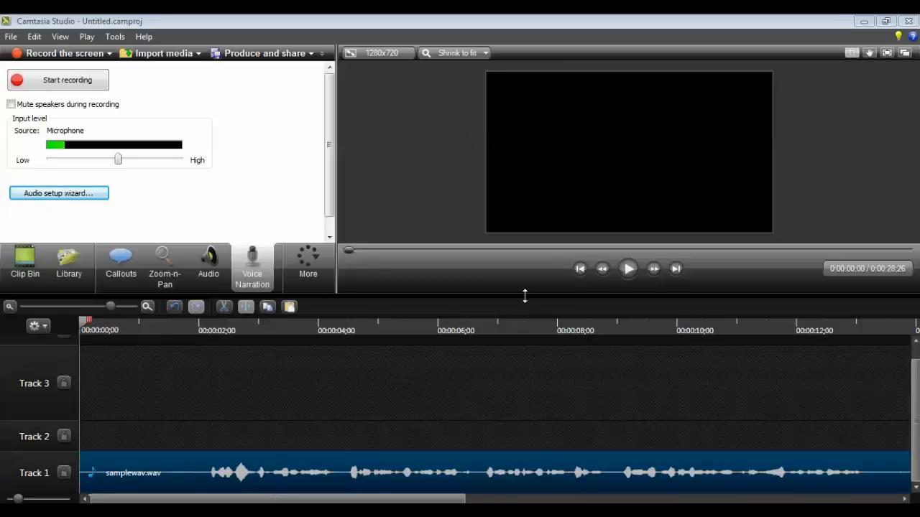
left_click(629, 271)
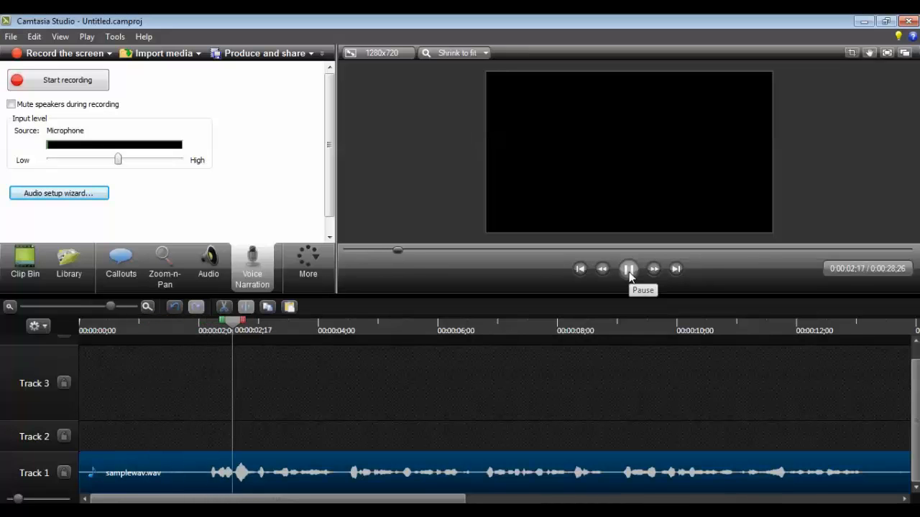
left_click(628, 270)
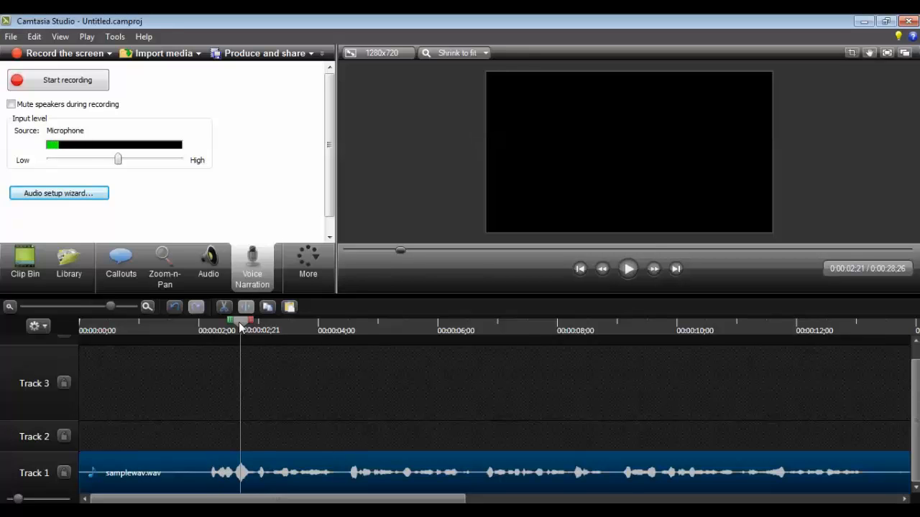
Step: Select the first 1;19 of the narration on the timeline and cut it out
left_click_drag(241, 327, 179, 336)
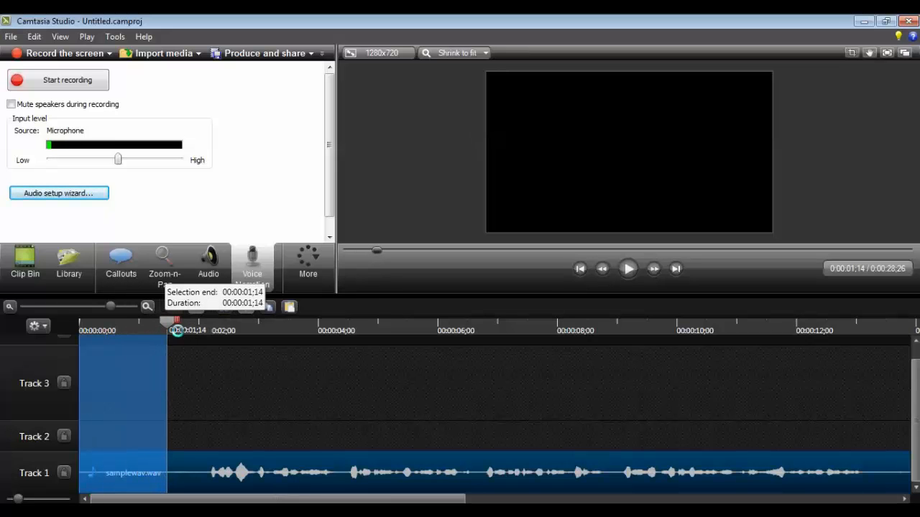
left_click_drag(178, 331, 183, 331)
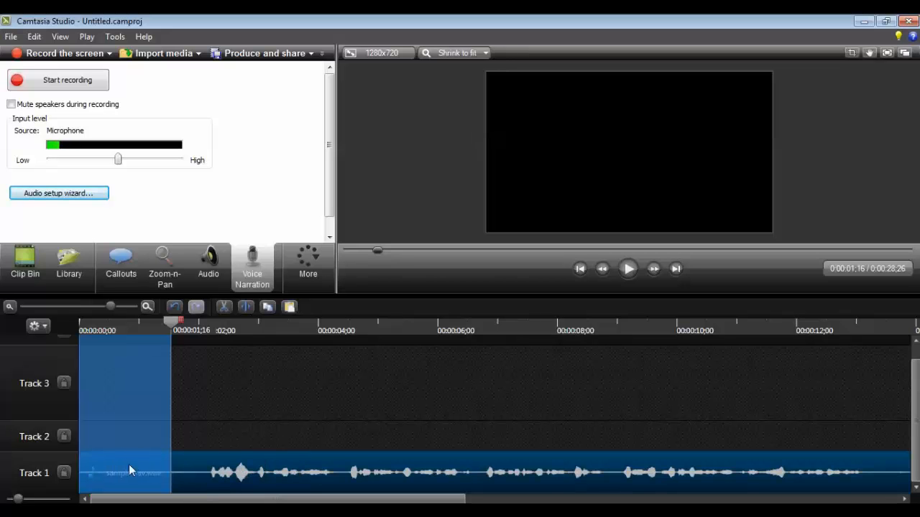
left_click(81, 324)
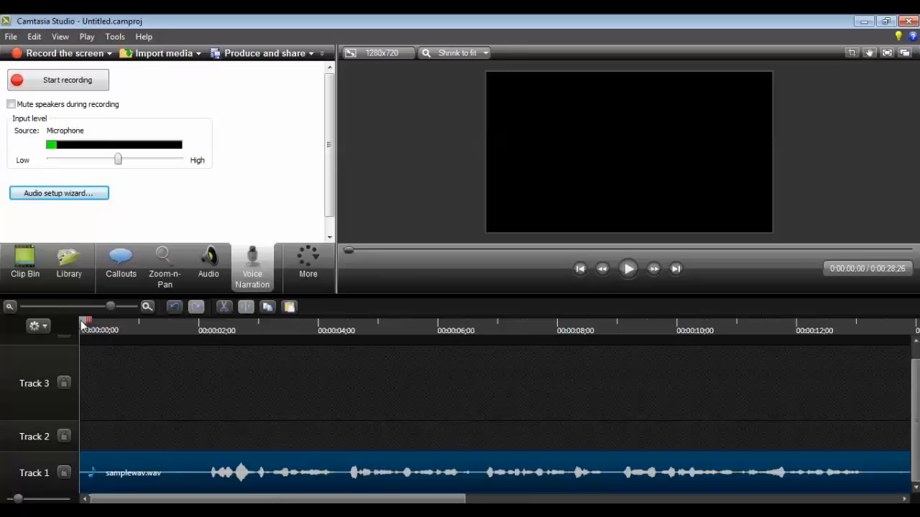
left_click_drag(86, 322, 190, 329)
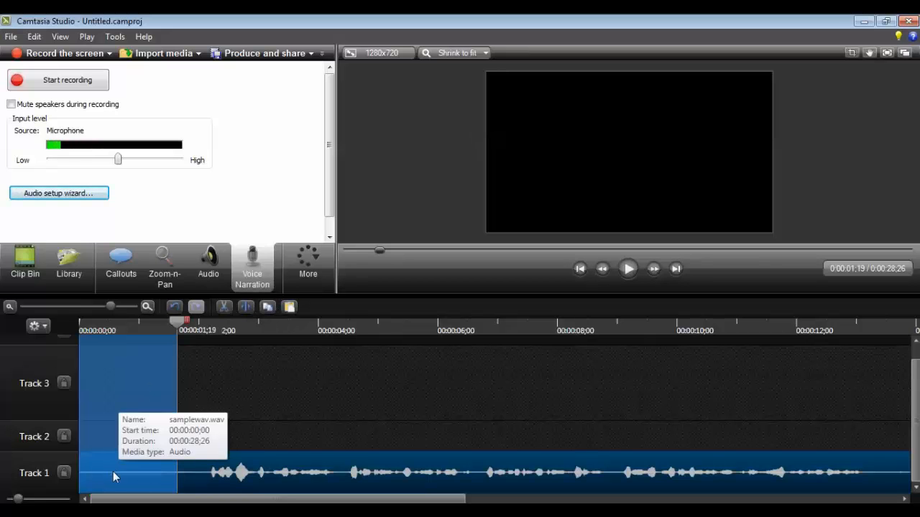
left_click(225, 307)
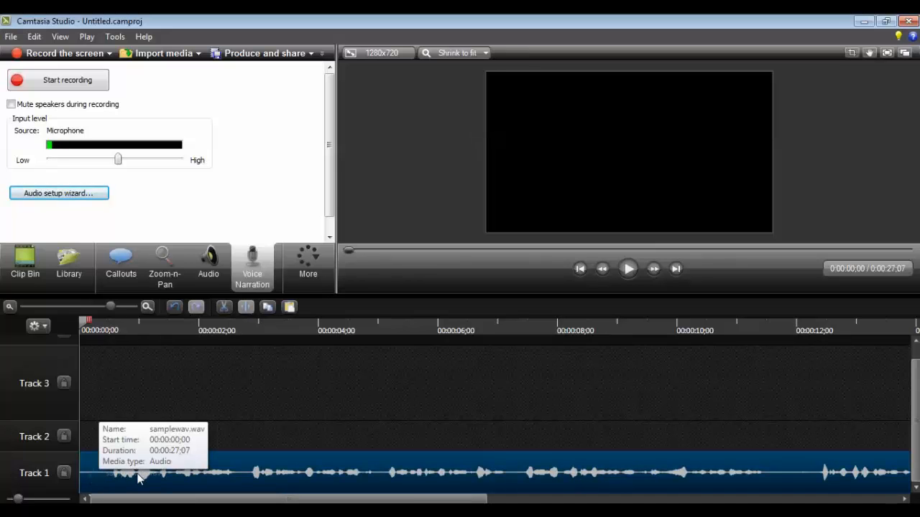
Step: Play back the trimmed narration and review the section around 20 seconds
left_click(628, 269)
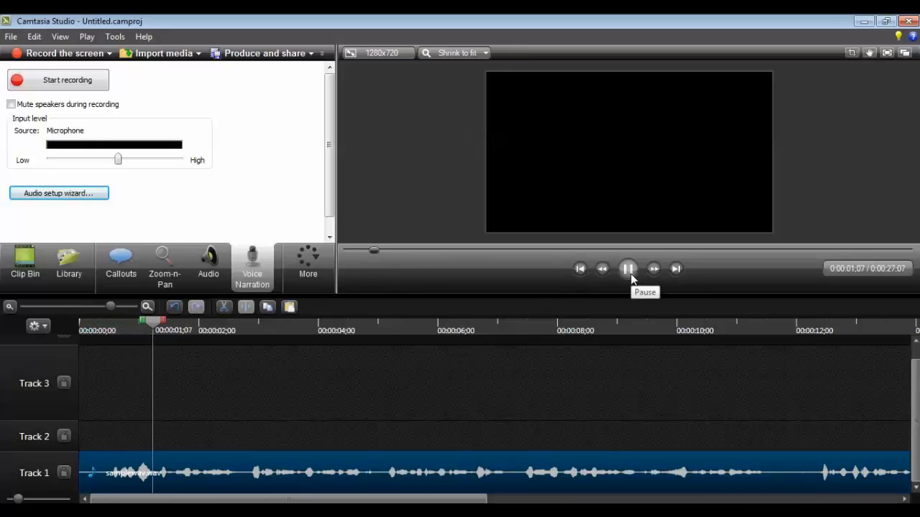
left_click(628, 274)
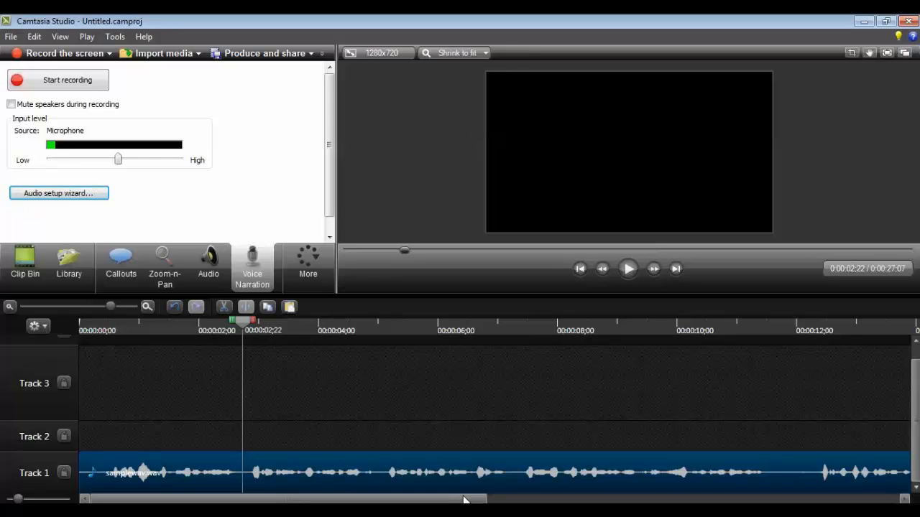
left_click_drag(464, 499, 750, 499)
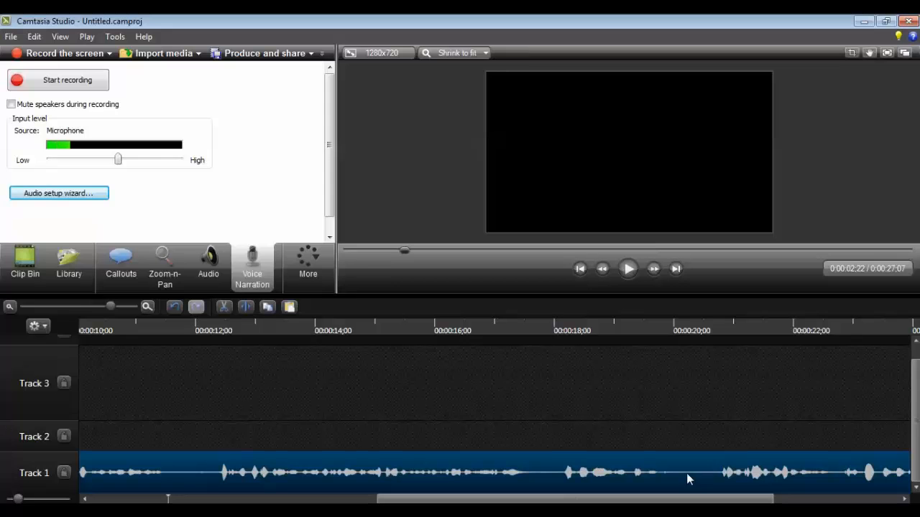
left_click(688, 327)
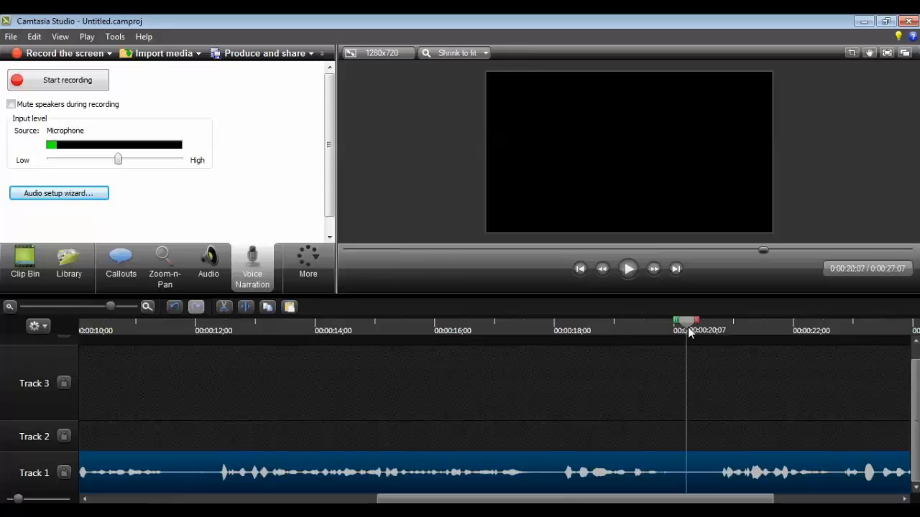
left_click_drag(688, 327, 706, 327)
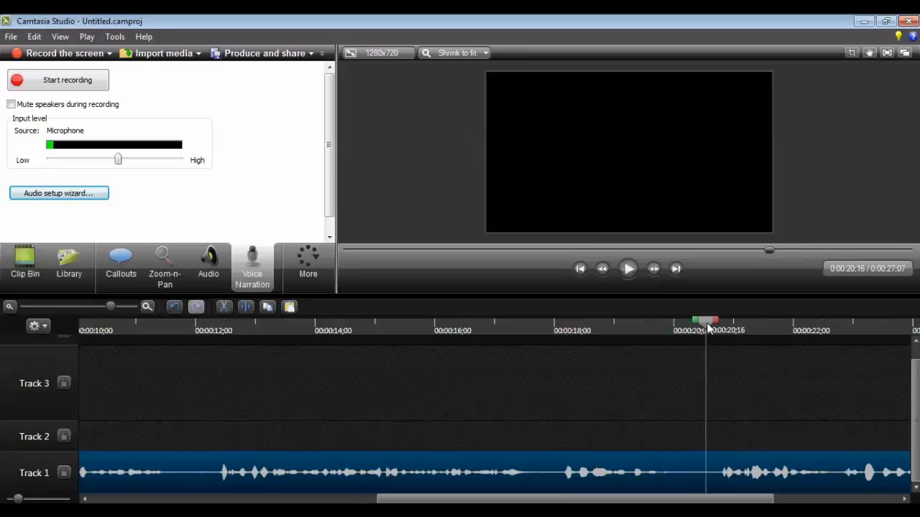
left_click(628, 270)
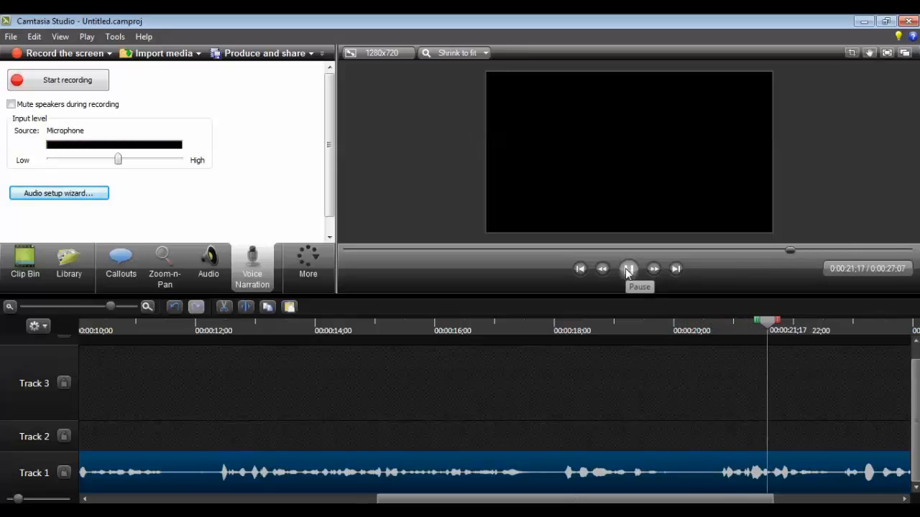
left_click(627, 270)
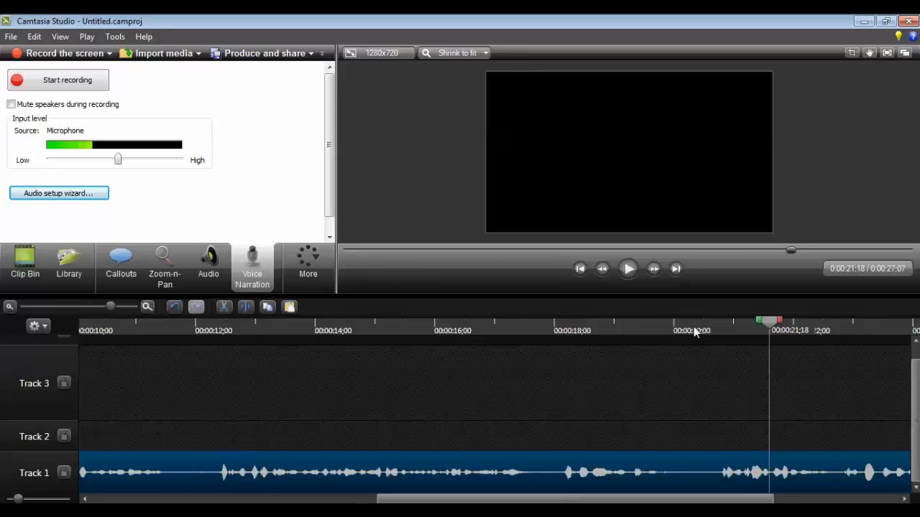
left_click(694, 330)
Step: Review the end of the narration from about 24 seconds onward
left_click_drag(717, 500, 867, 495)
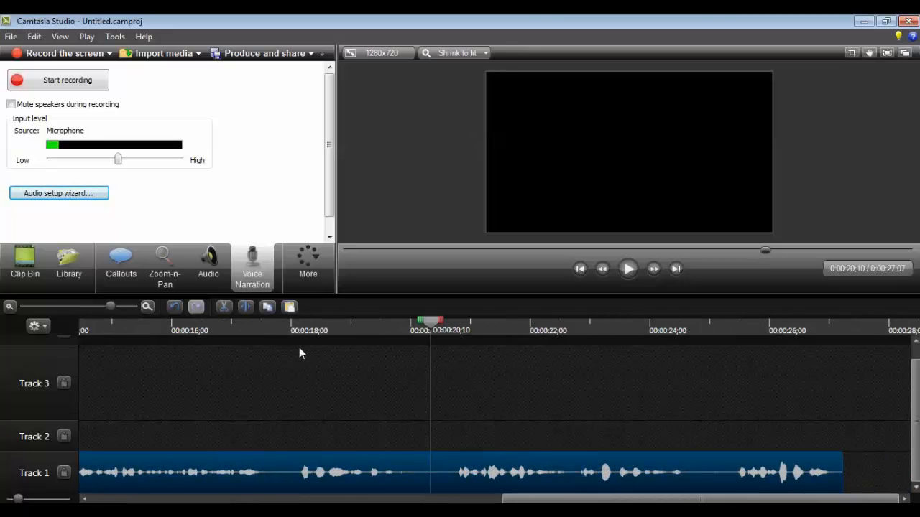
scroll(395, 449, "left", 6)
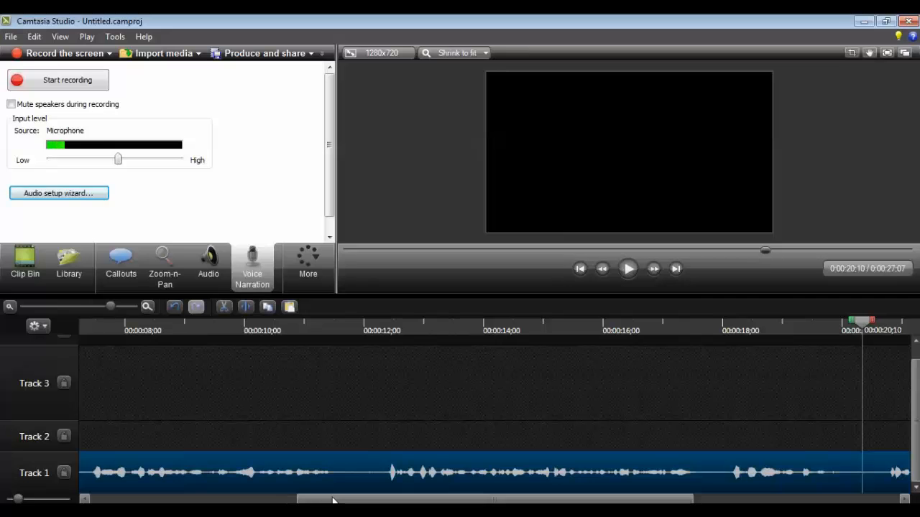
left_click_drag(333, 501, 539, 501)
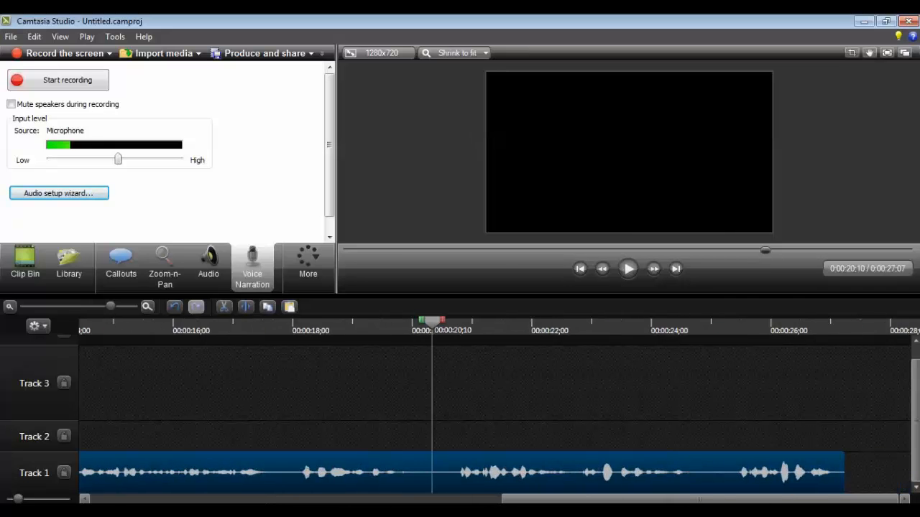
left_click(700, 329)
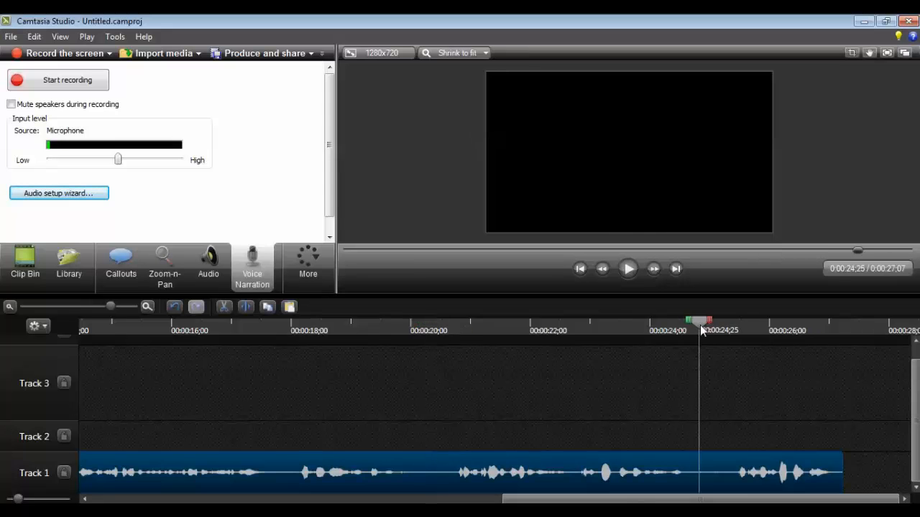
left_click(629, 270)
left_click(629, 270)
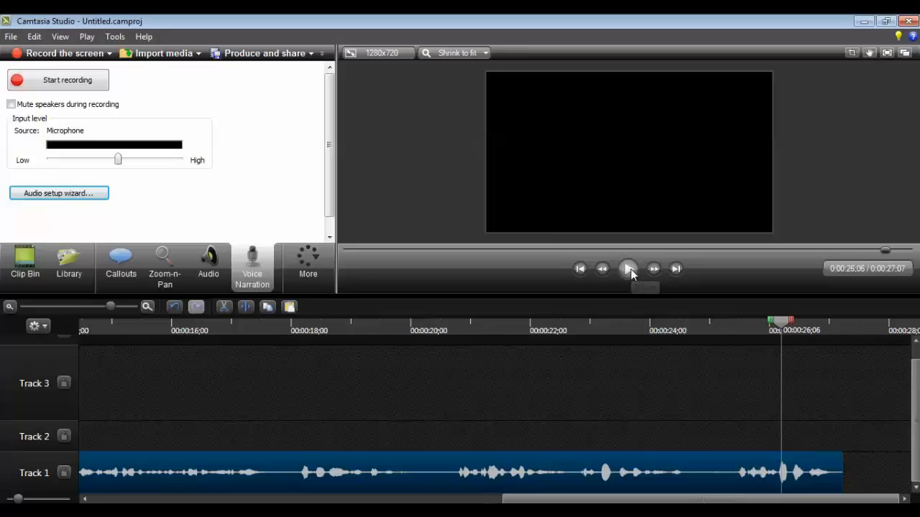
Step: Select the narration's tail from about 24;23 to its end, cut it, and play back from 21 seconds
left_click_drag(781, 322, 848, 325)
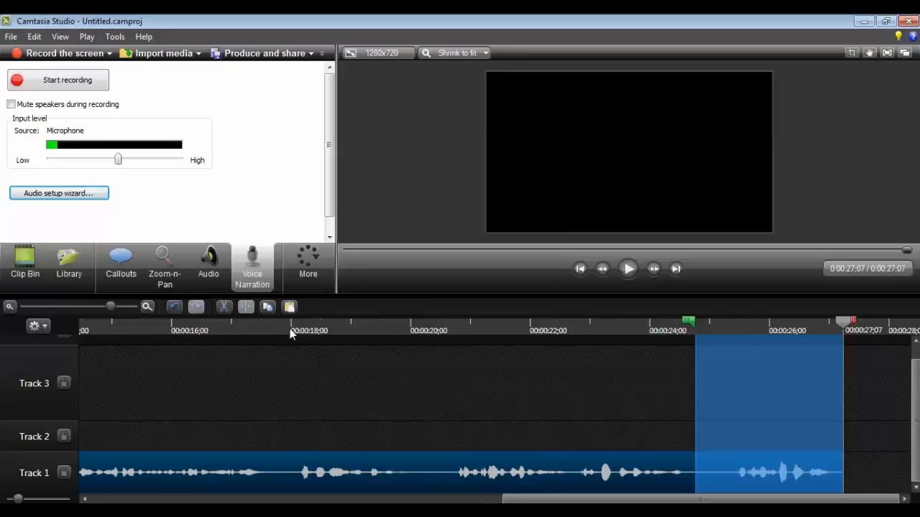
left_click(224, 307)
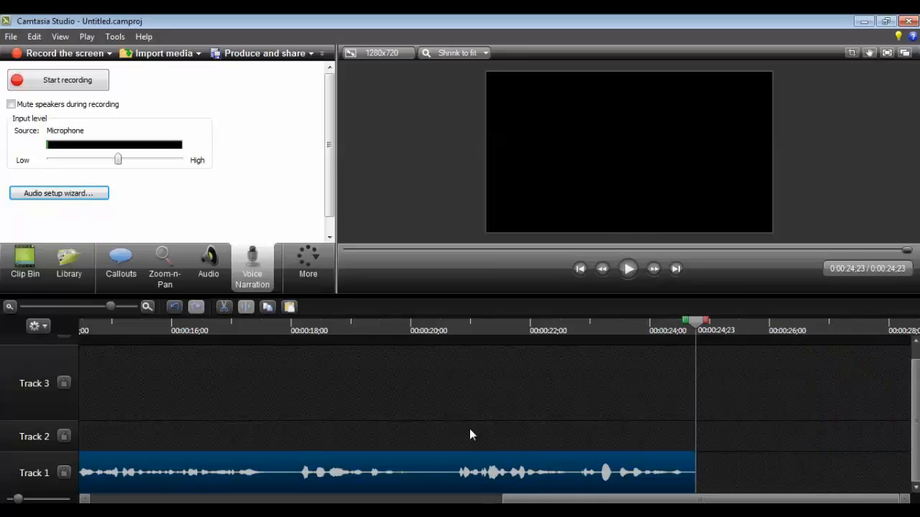
left_click(431, 329)
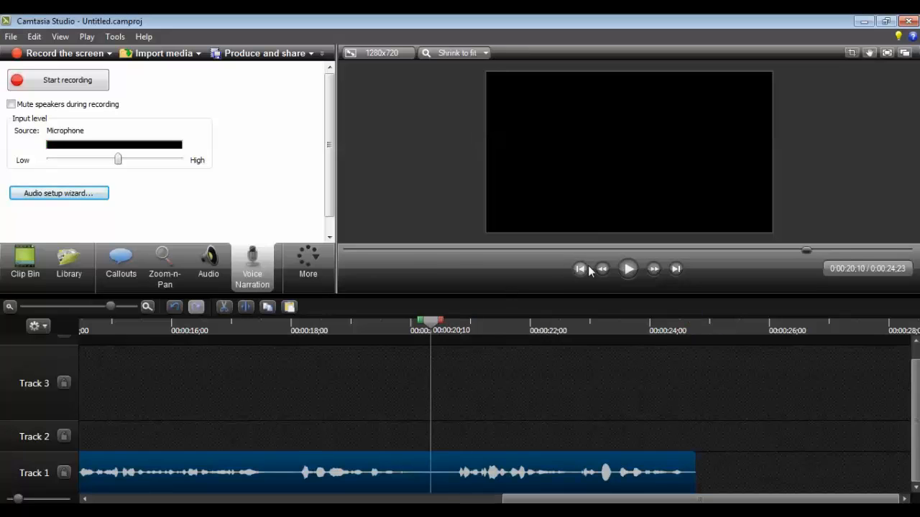
left_click(628, 269)
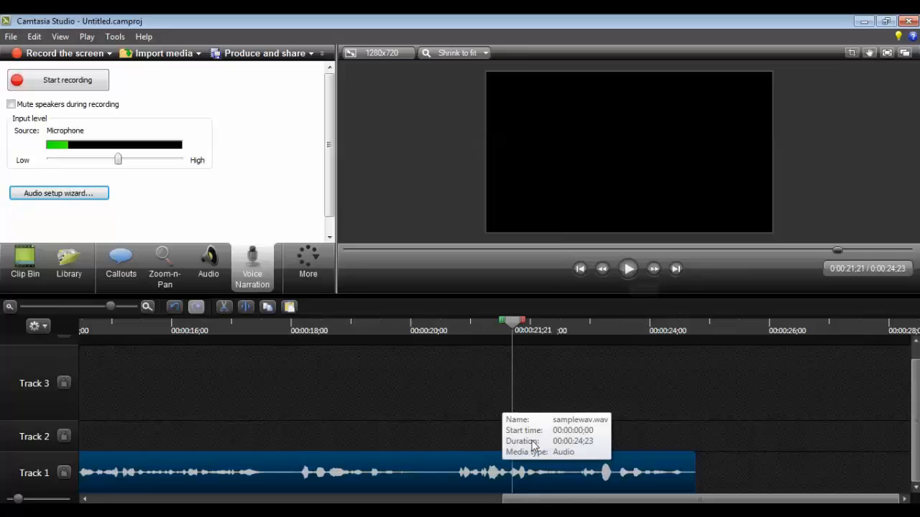
Step: Split the narration clip at the 20;12 playhead position
left_click_drag(513, 324, 434, 344)
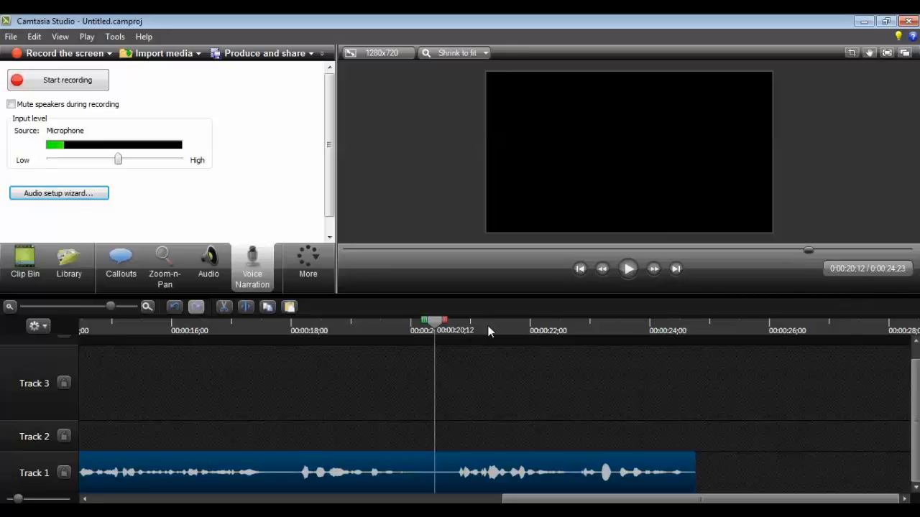
left_click_drag(447, 322, 696, 321)
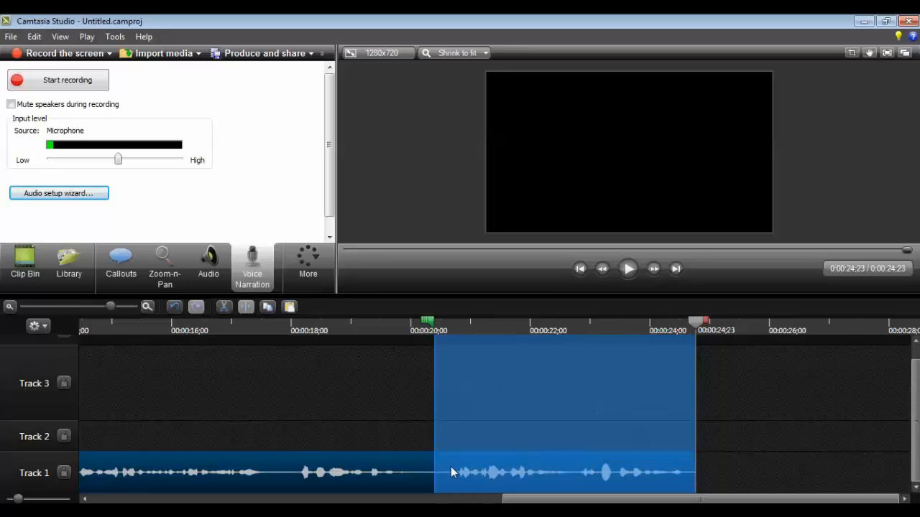
left_click(434, 324)
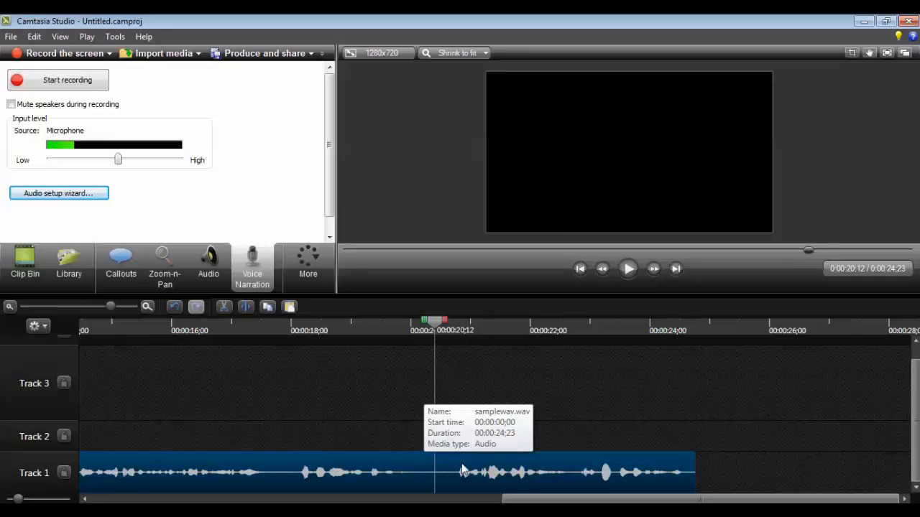
left_click(247, 307)
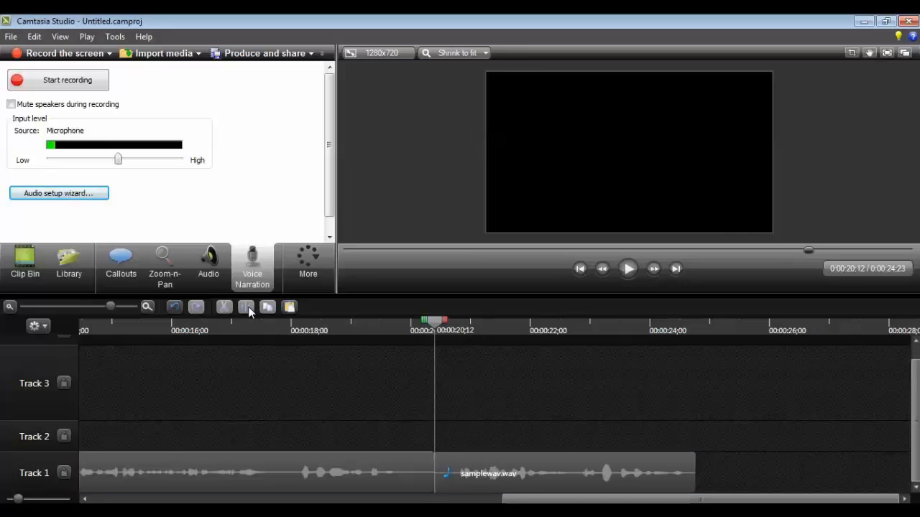
Step: Move the segment after the 20;12 split from Track 1 onto Track 2
left_click(387, 471)
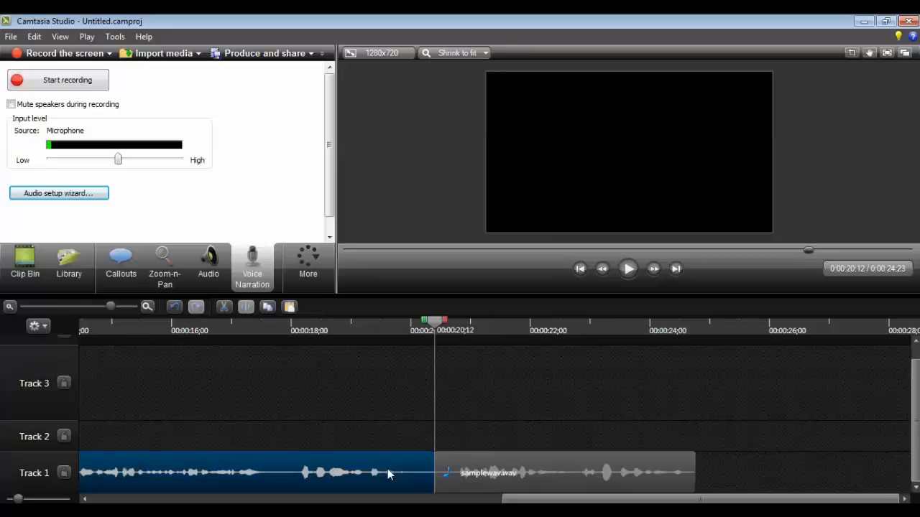
left_click(472, 457)
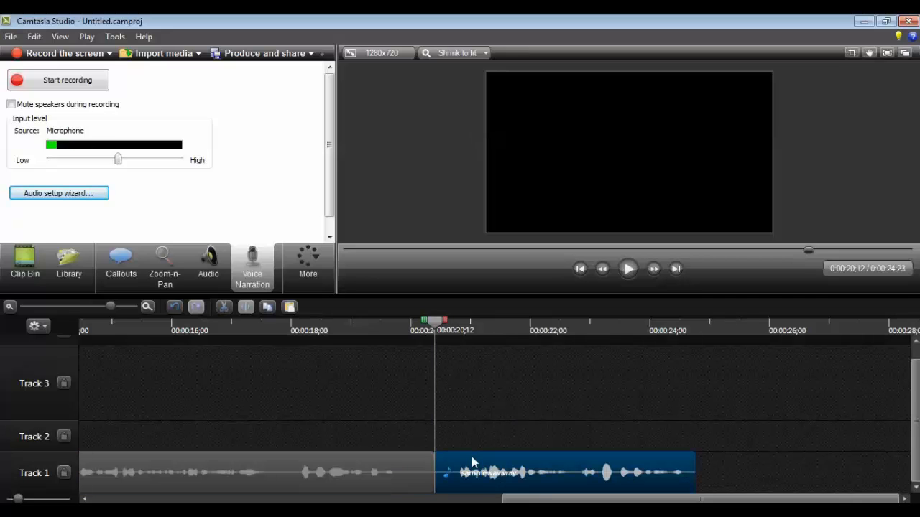
left_click(378, 474)
left_click(469, 475)
left_click_drag(477, 476, 472, 445)
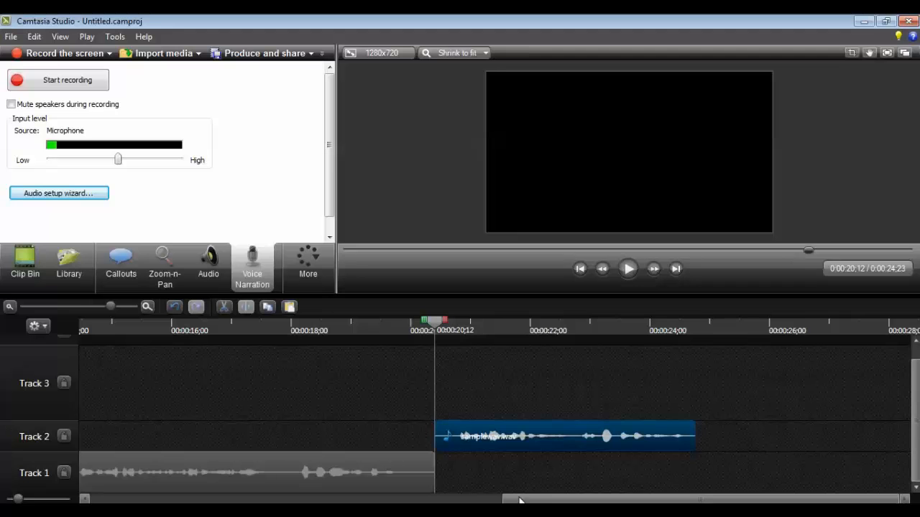
Step: Play back the narration from about 6 seconds and pause around 11;26
left_click_drag(520, 501, 219, 501)
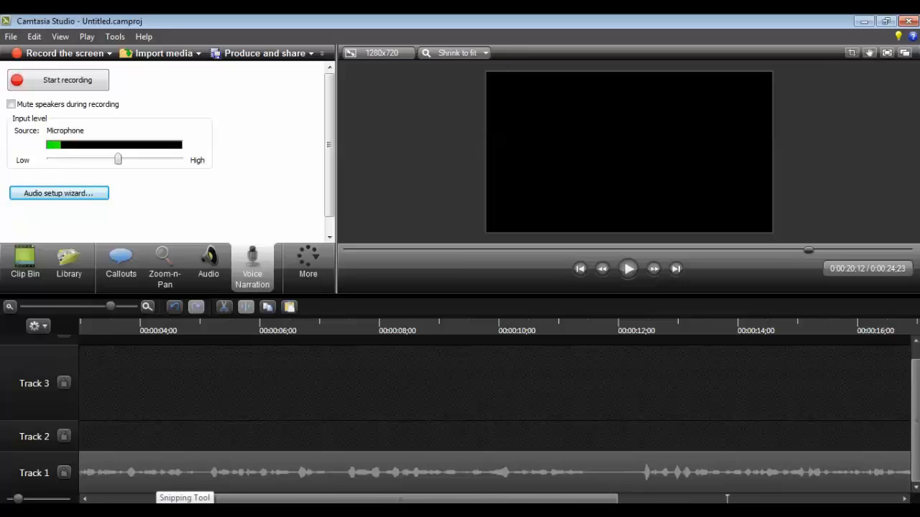
left_click_drag(258, 501, 161, 501)
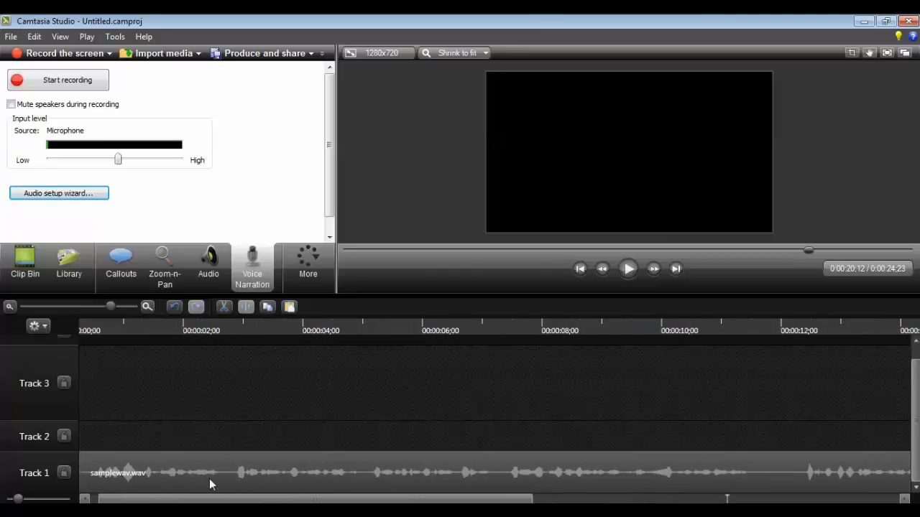
left_click(435, 326)
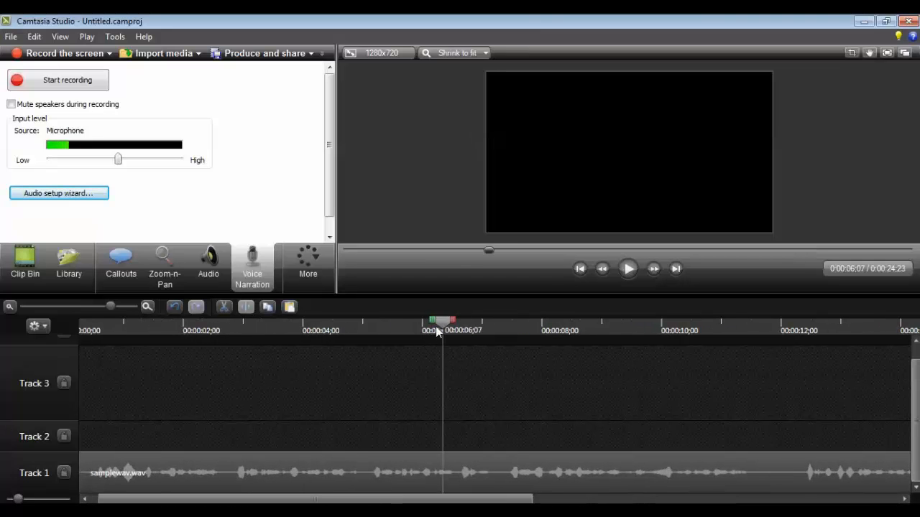
left_click(628, 269)
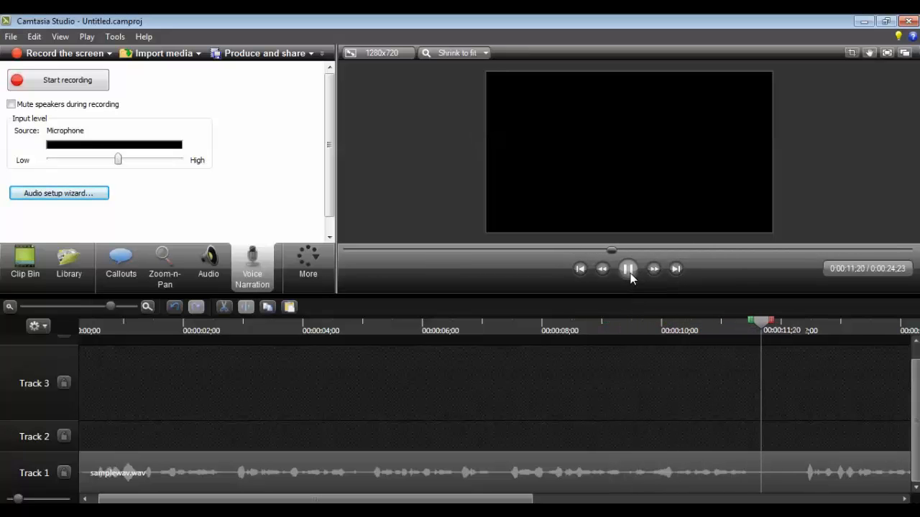
left_click(629, 272)
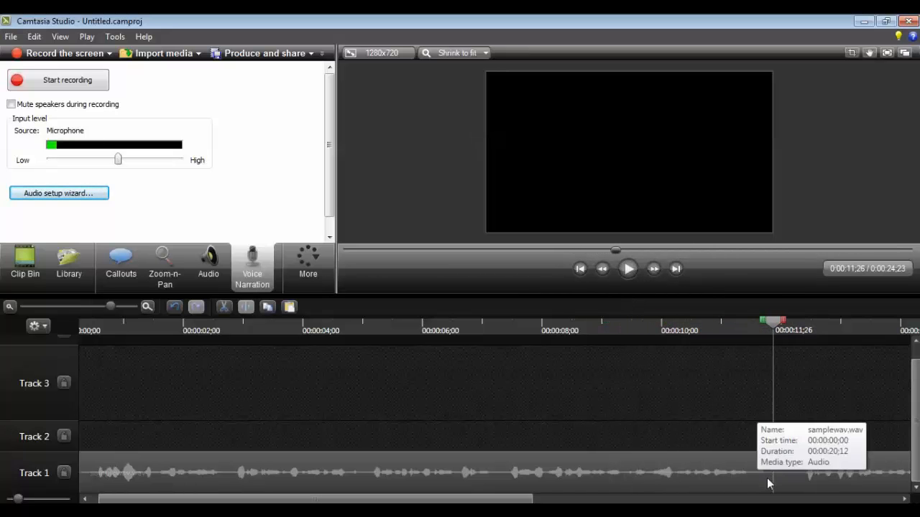
Step: Split the first narration clip at the 11;26 playhead position
left_click_drag(485, 502, 668, 501)
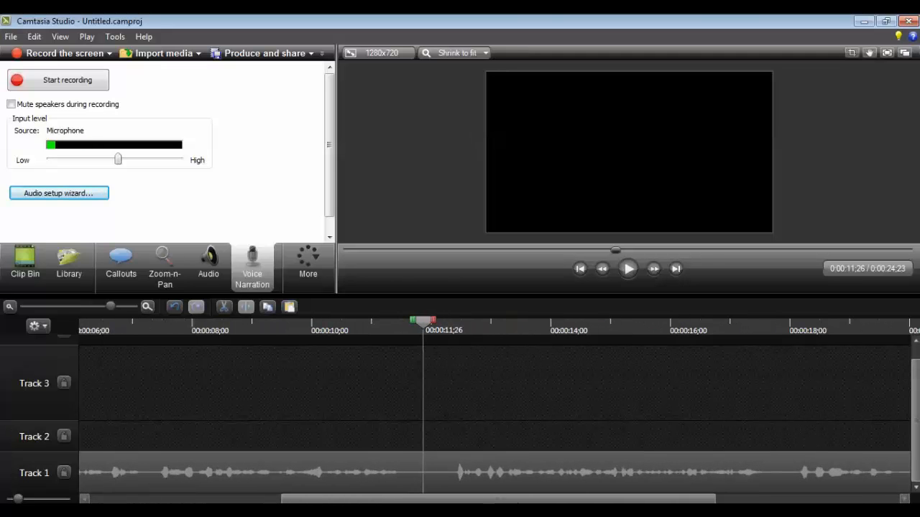
left_click(429, 475)
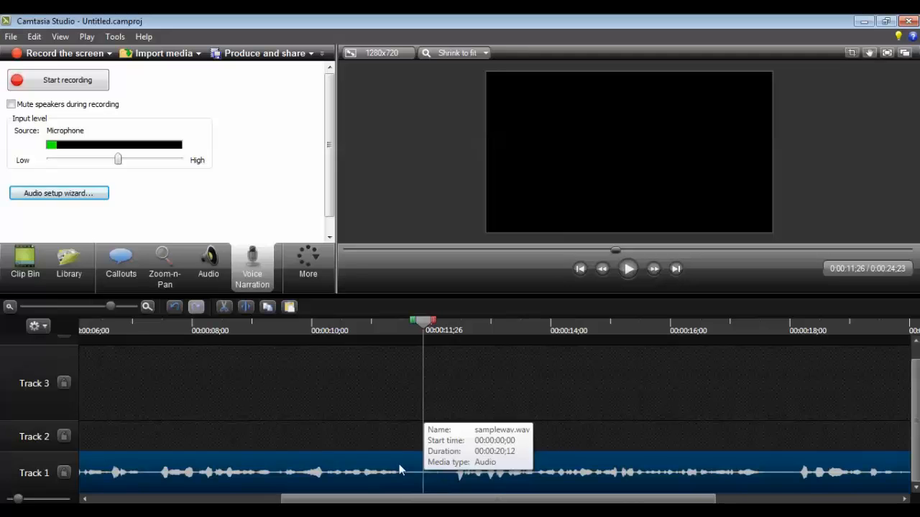
left_click(245, 308)
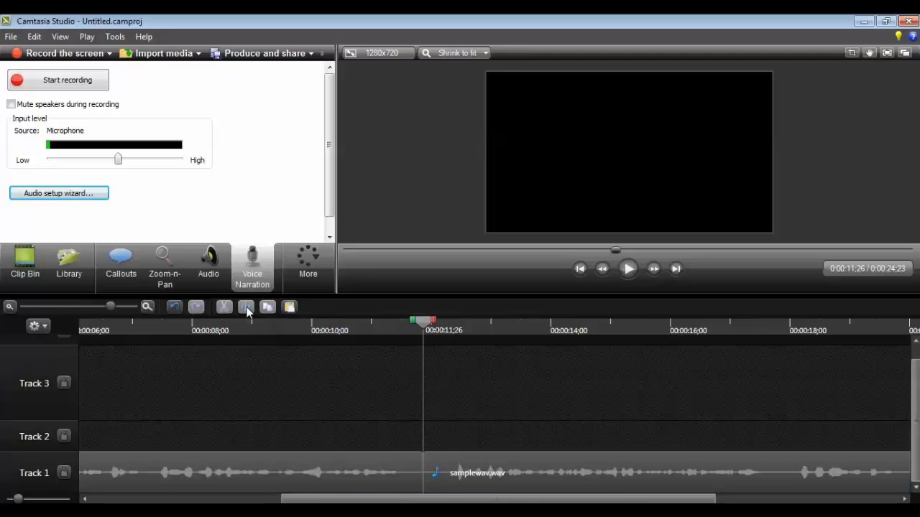
Step: Swap the segments: place the Track 2 segment on Track 1 at 11;26 and move the middle segment directly after it
left_click_drag(365, 498, 429, 499)
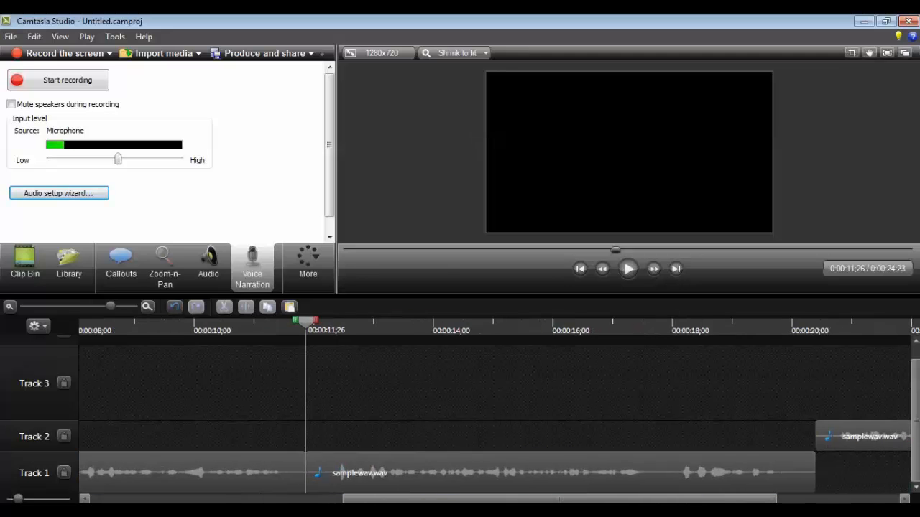
left_click(393, 467)
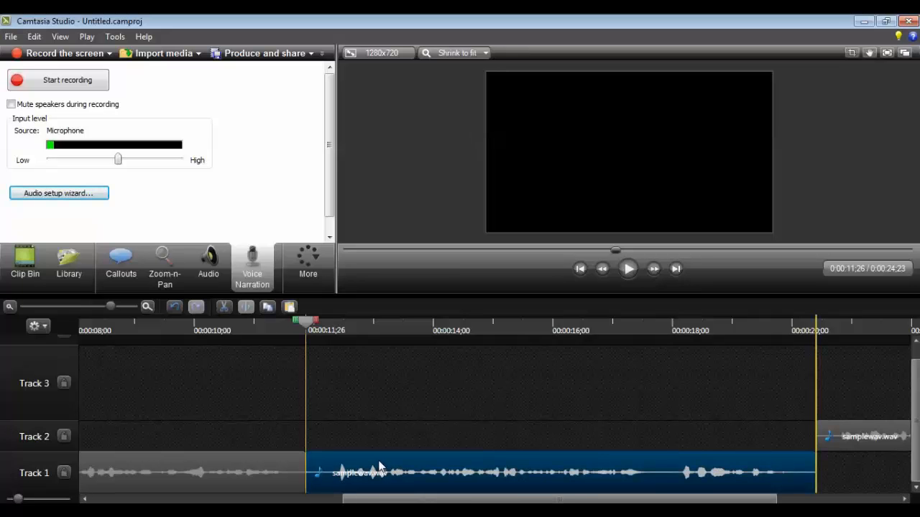
left_click_drag(380, 467, 732, 473)
mouse_move(842, 430)
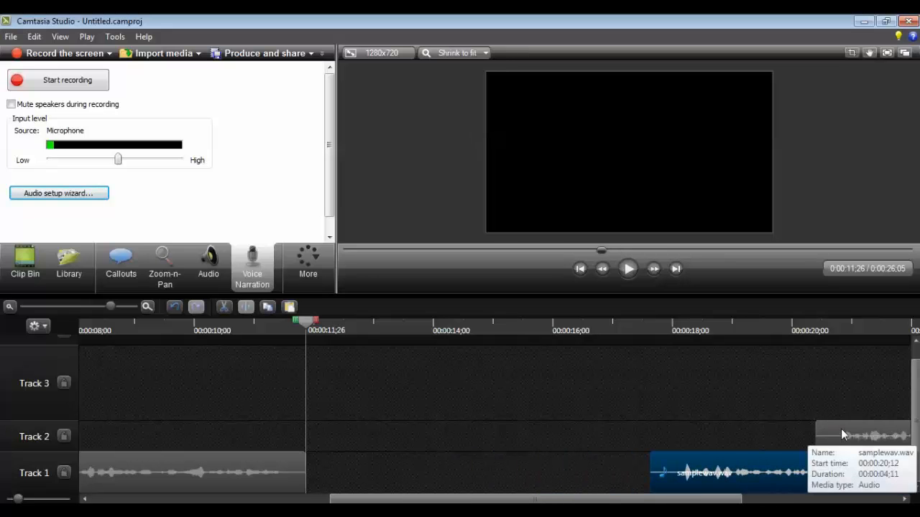
left_click_drag(843, 435, 333, 465)
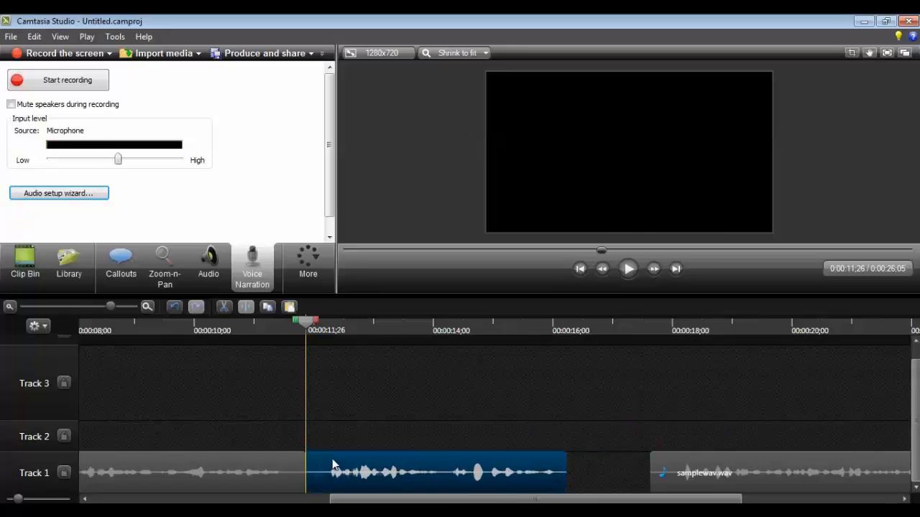
left_click(665, 464)
left_click_drag(666, 466, 577, 476)
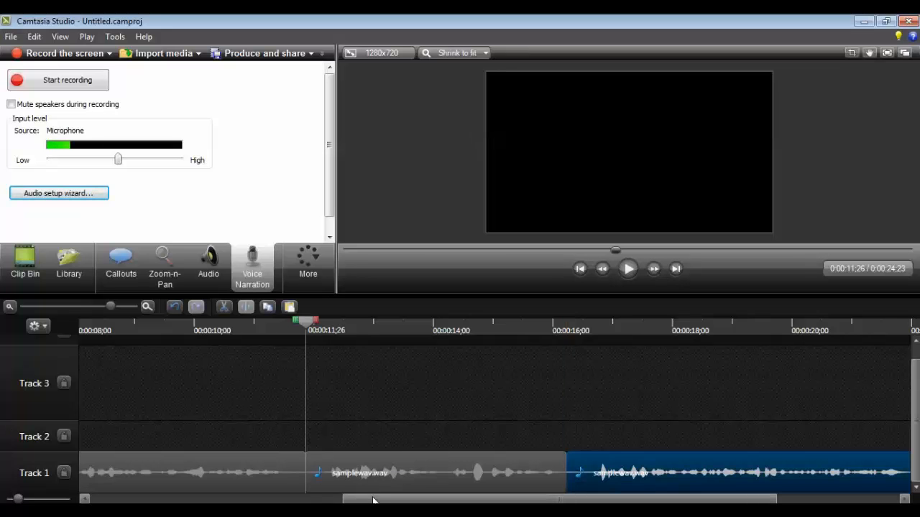
Step: Play back the rearranged narration from about 6 seconds to about 18 seconds
left_click_drag(371, 498, 163, 499)
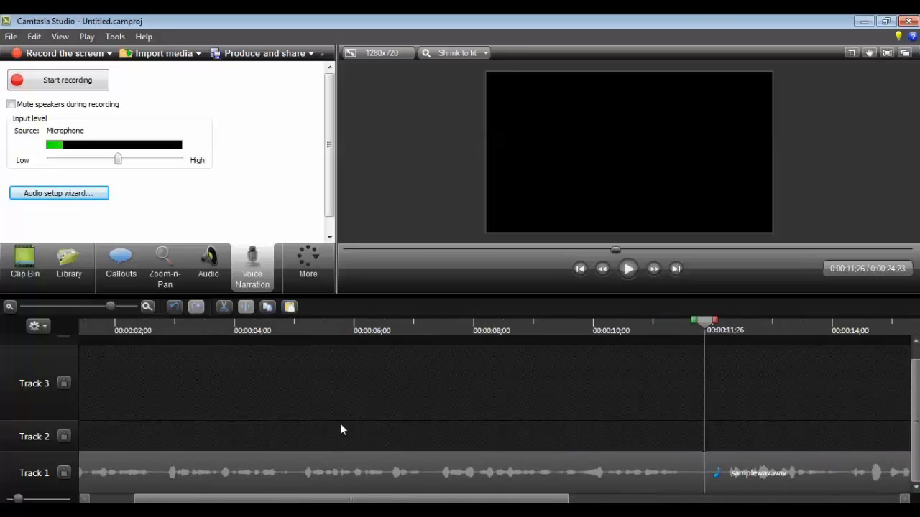
left_click(408, 325)
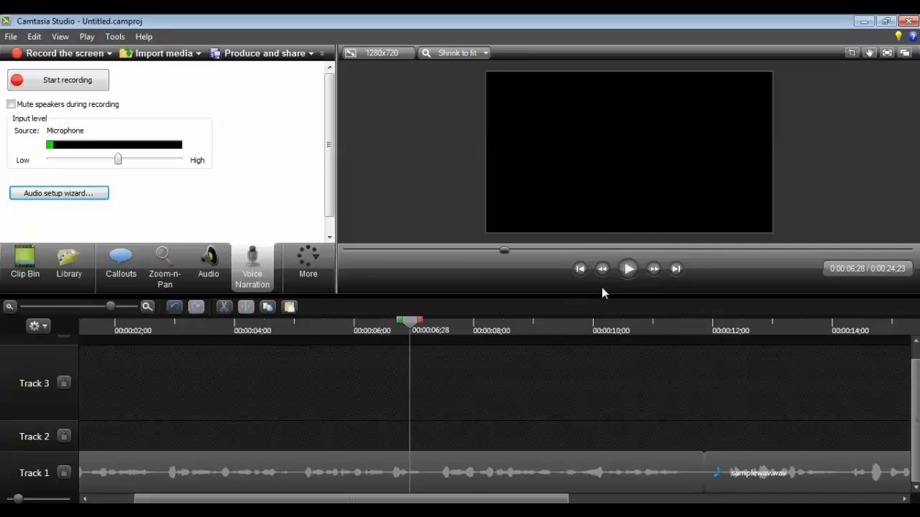
left_click(626, 272)
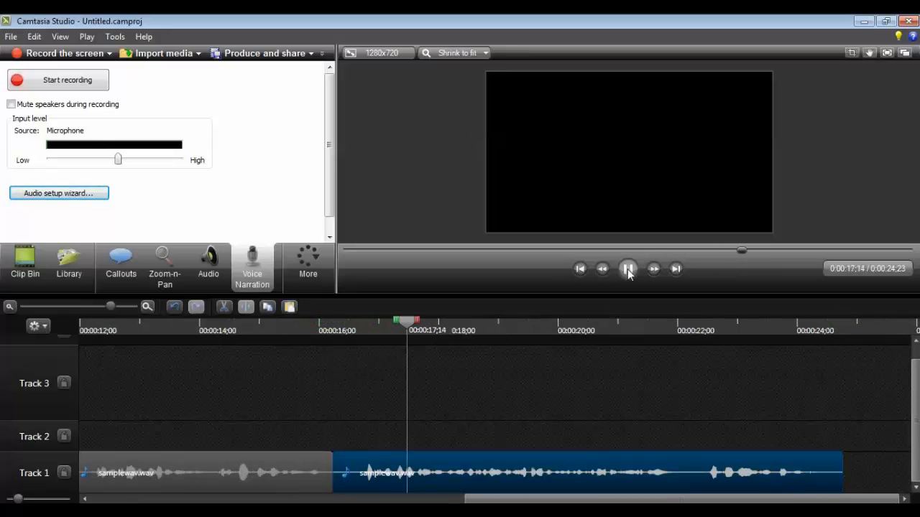
left_click(629, 270)
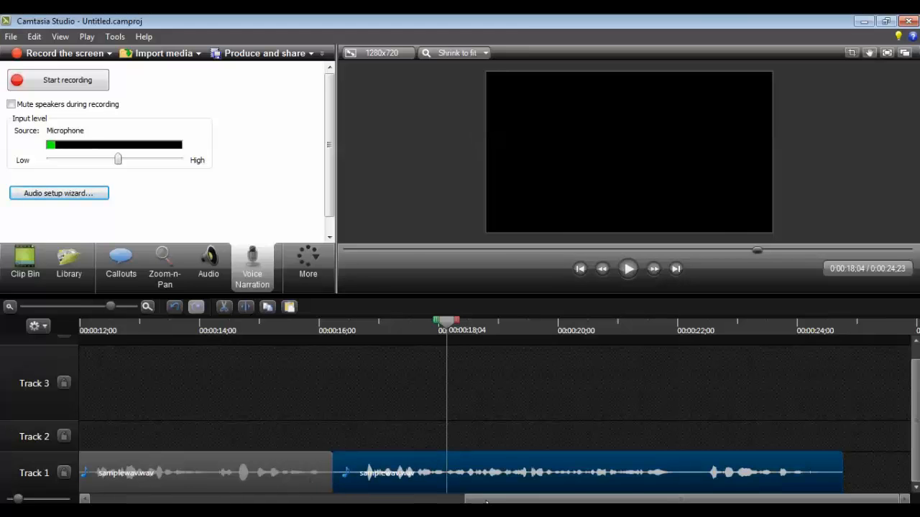
left_click_drag(484, 501, 358, 501)
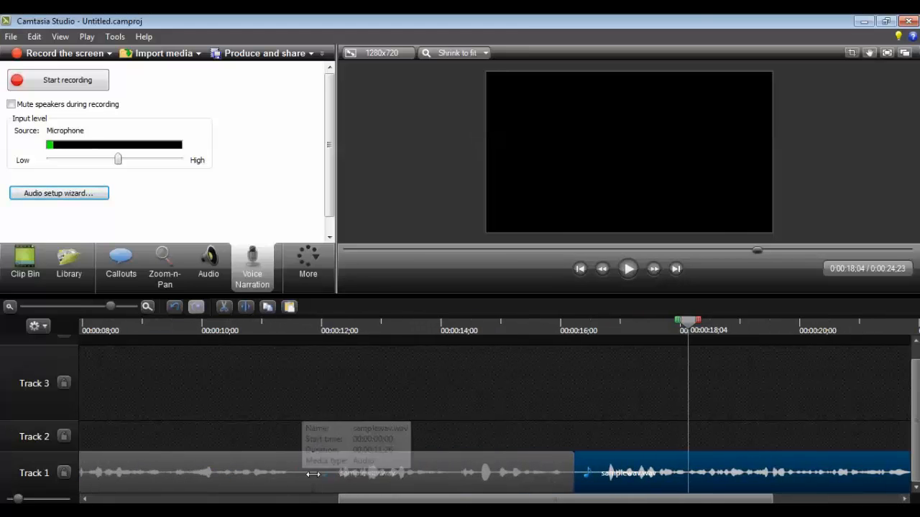